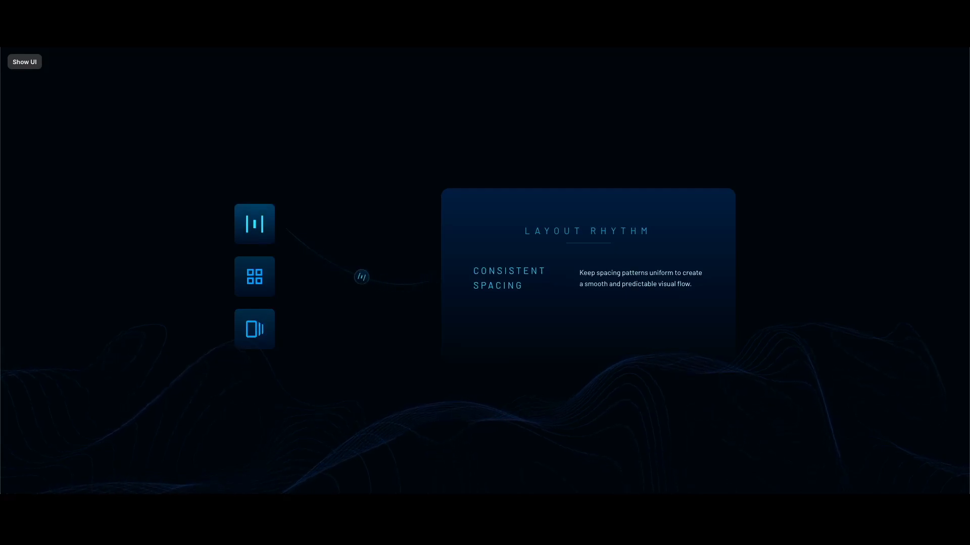
- Preview the slider's transitions by switching repeatedly between its three icons
click(256, 340)
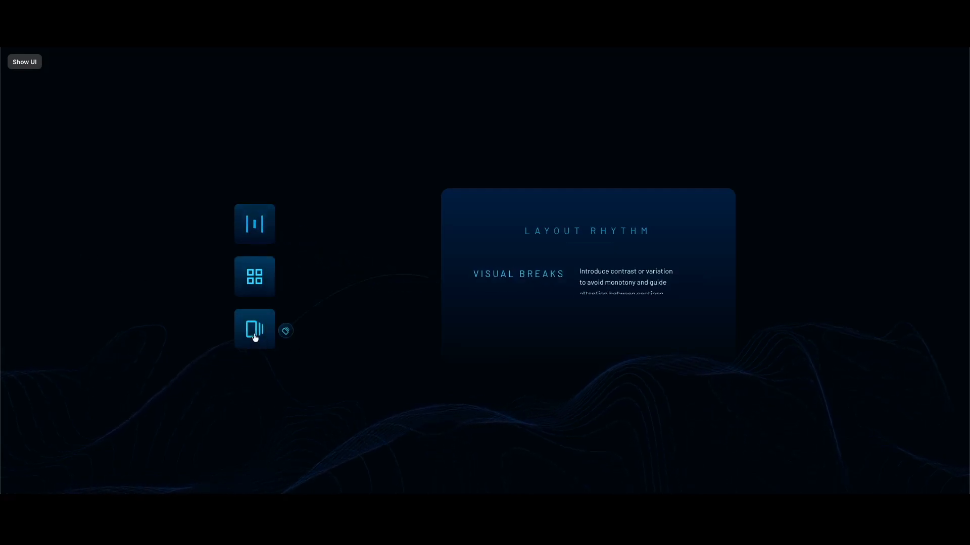
click(257, 279)
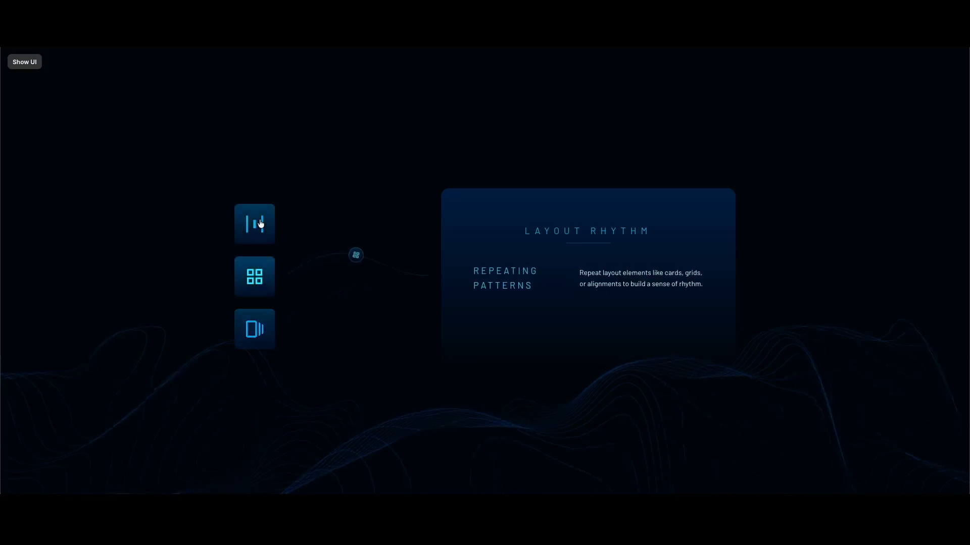
click(260, 224)
click(257, 285)
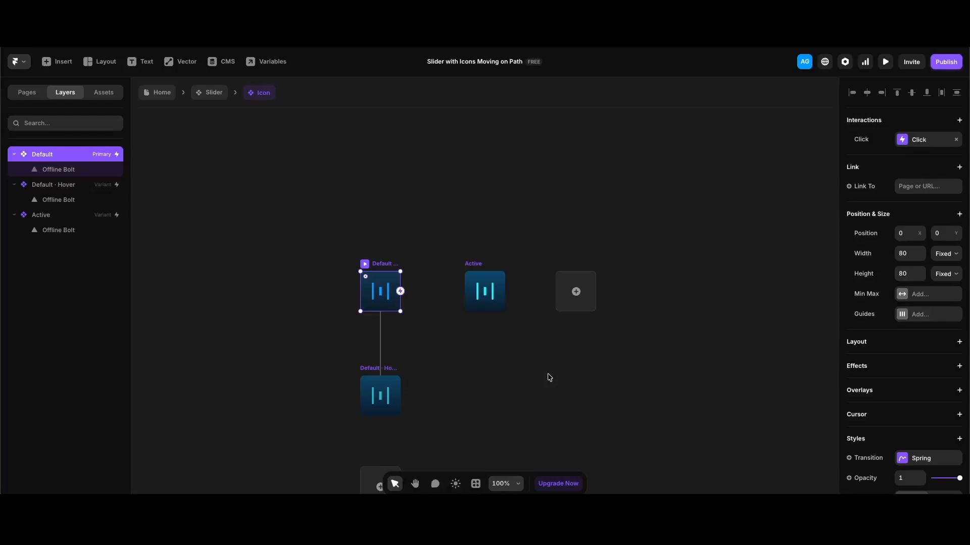
- Examine the icon layer's variable and fill in the Default variant, and the settings of the Active variant
double_click(381, 292)
scroll(926, 435, down, 2)
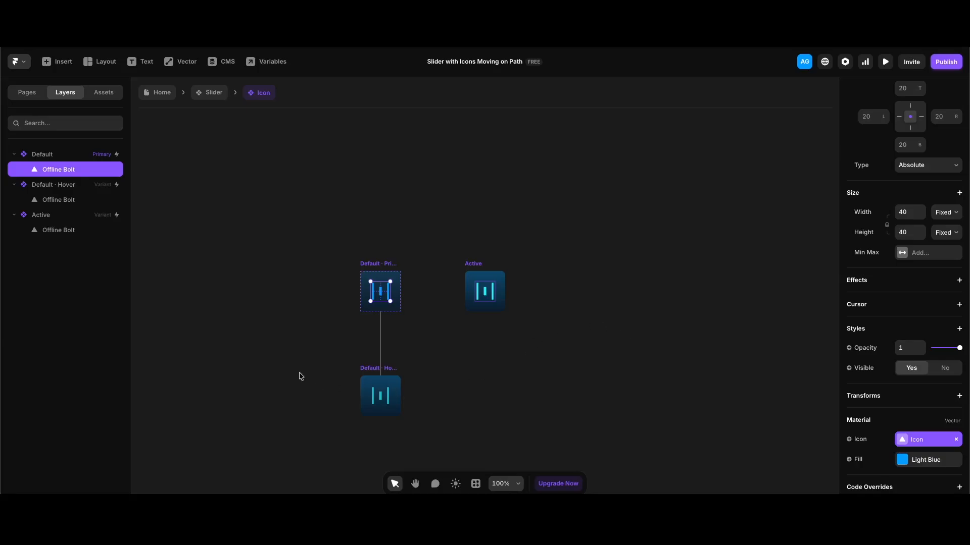
click(472, 270)
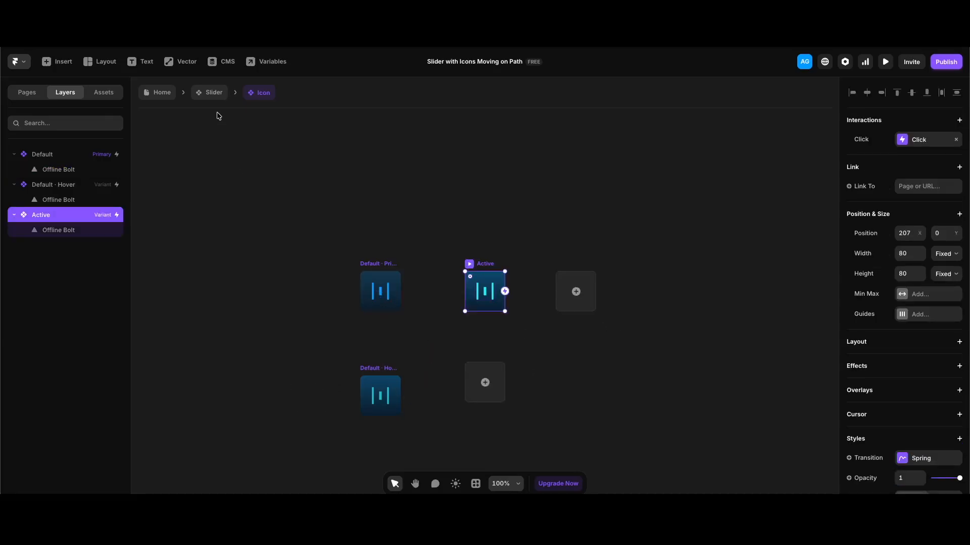
- Open the Slider component and reorder Variant 1's first Icon layer to sit below Animate Along Path 3
click(214, 92)
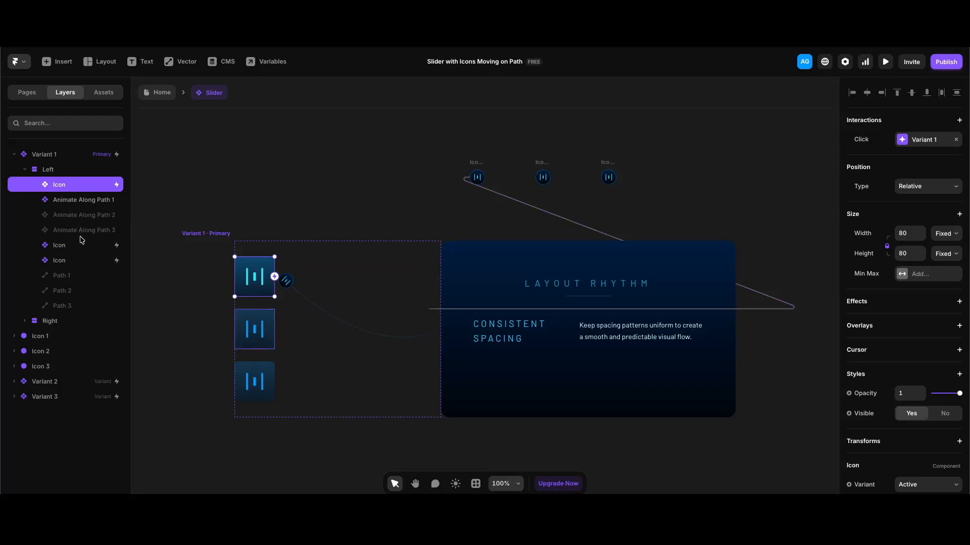
drag(59, 185, 58, 244)
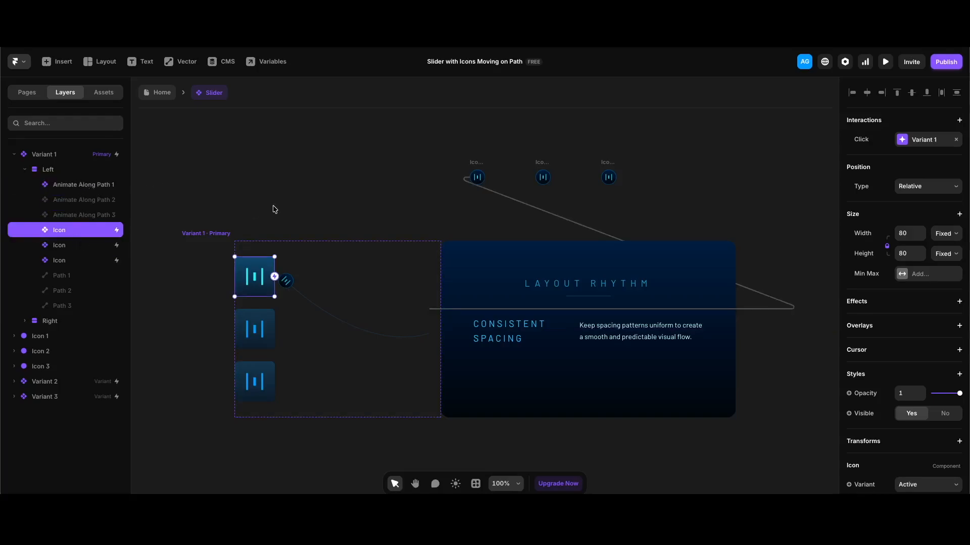
- Examine the title and text variables assigned to the Card in Variant 1 and Variant 2
click(513, 269)
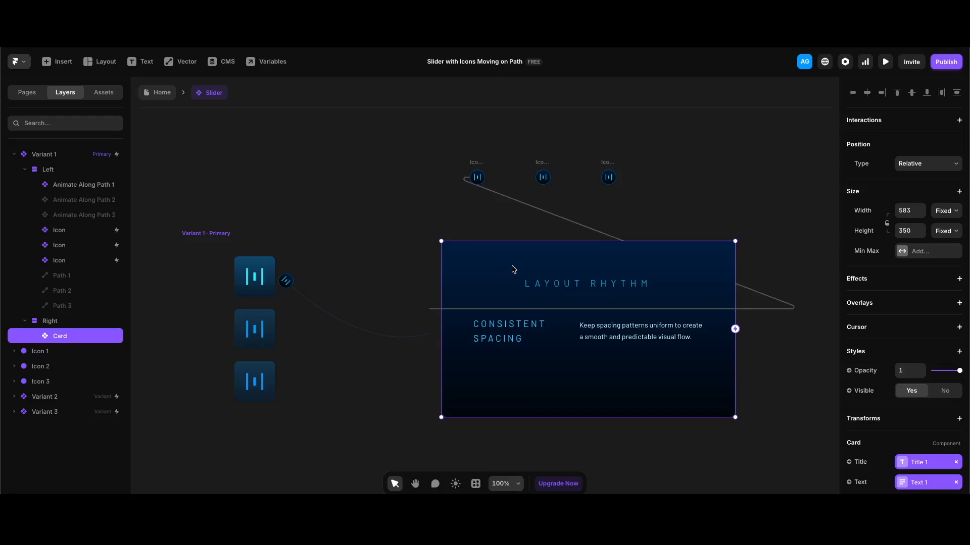
scroll(849, 462, down, 2)
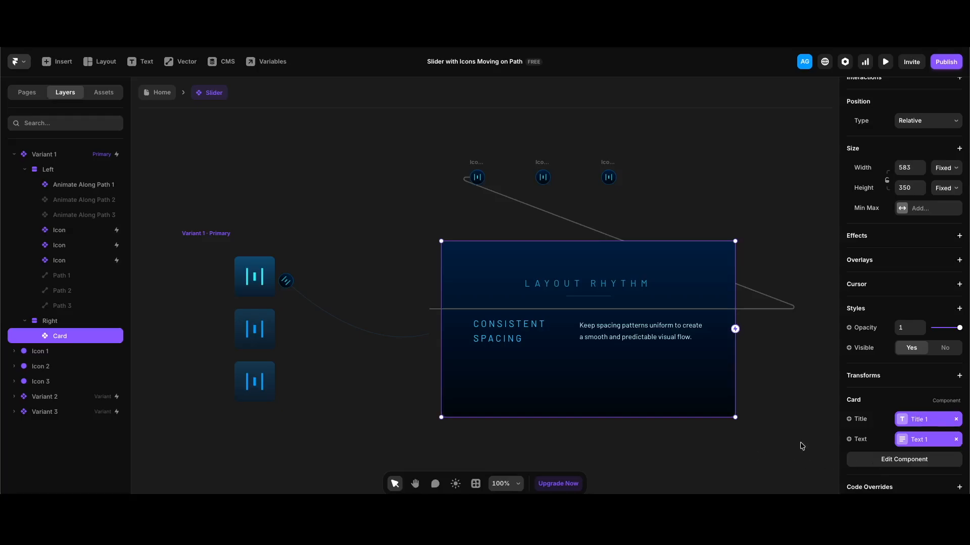
scroll(669, 330, down, 4)
scroll(543, 338, right, 10)
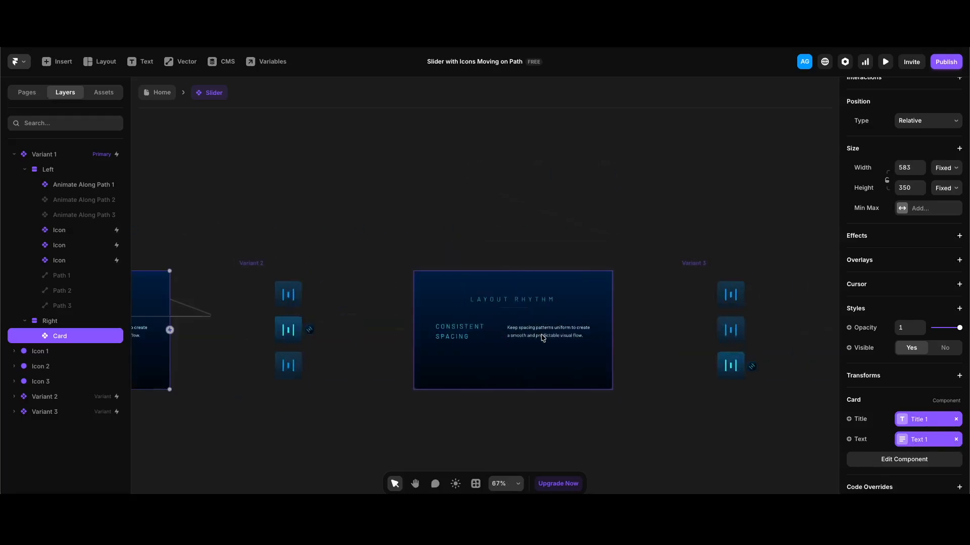
click(463, 336)
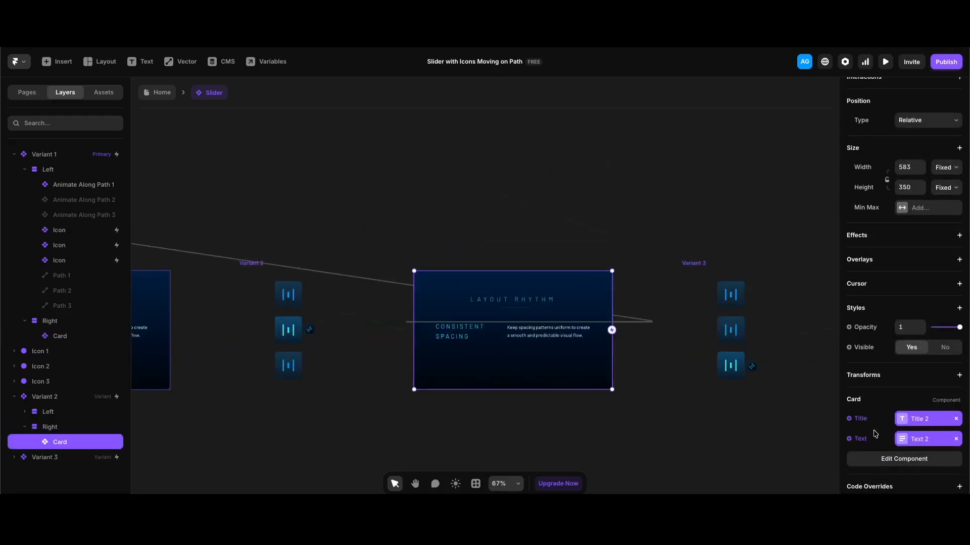
- Examine the variant and icon variable assigned to the first icon in Variant 1
scroll(466, 440, left, 10)
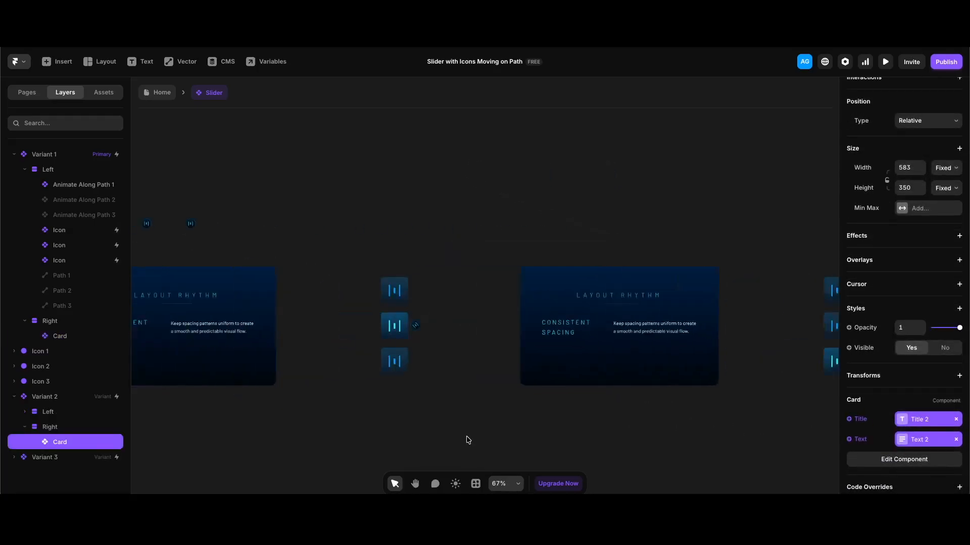
scroll(281, 286, up, 2)
click(281, 286)
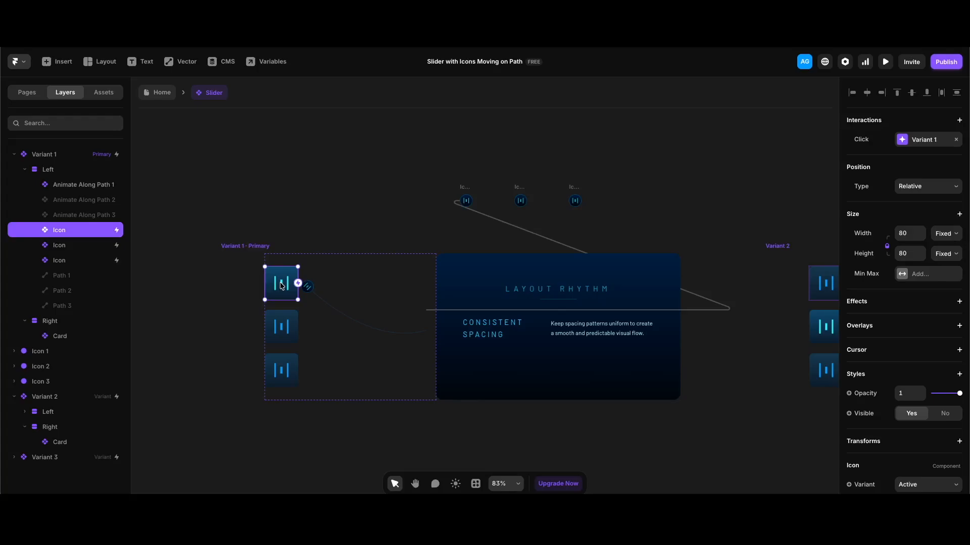
scroll(863, 429, down, 2)
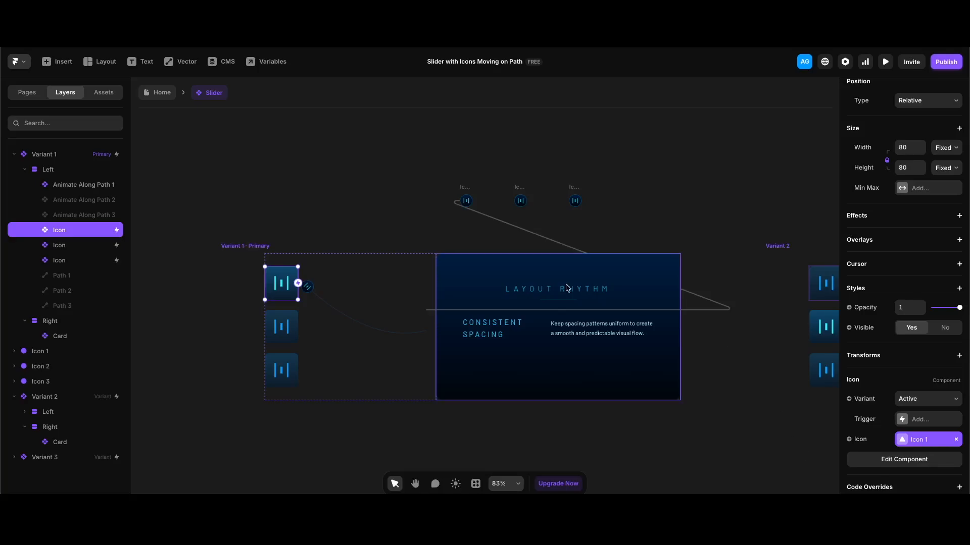
- Examine the custom SVG path settings of Animate Along Path 1 and the copy options of the hidden Path 1 layer
click(96, 185)
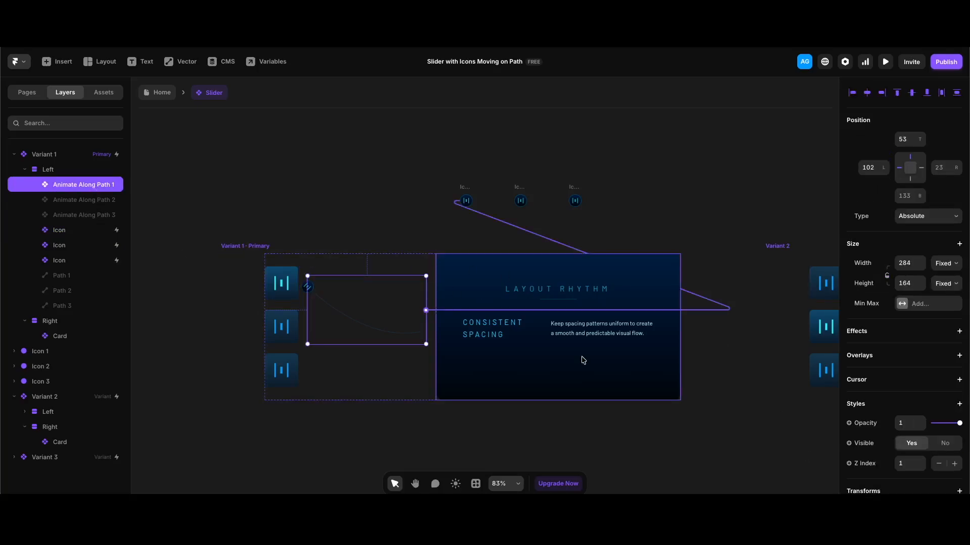
scroll(859, 449, down, 5)
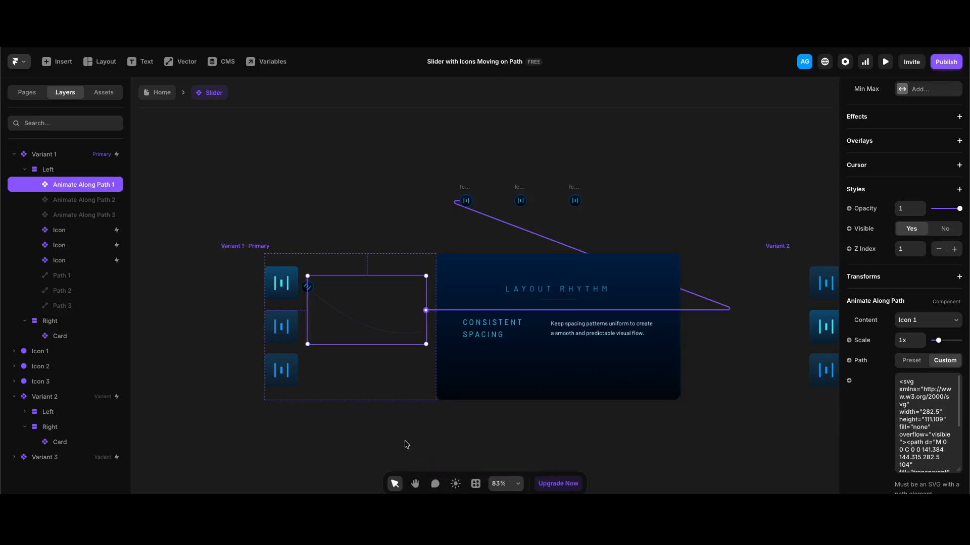
click(59, 276)
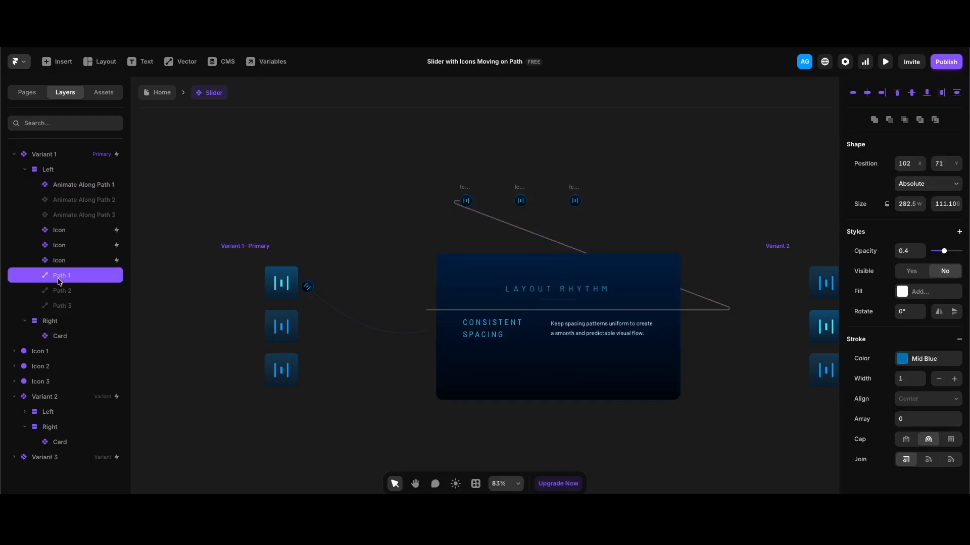
right_click(103, 279)
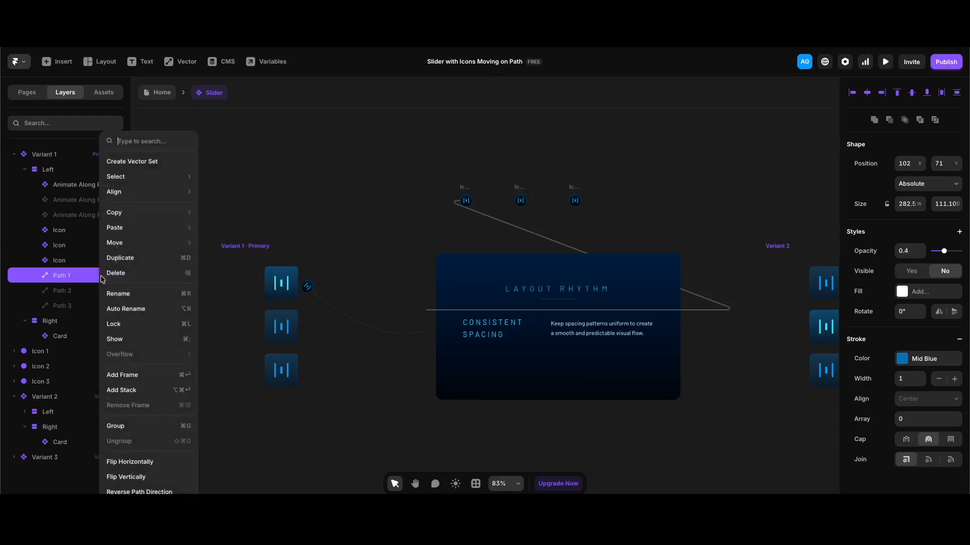
mouse_move(145, 215)
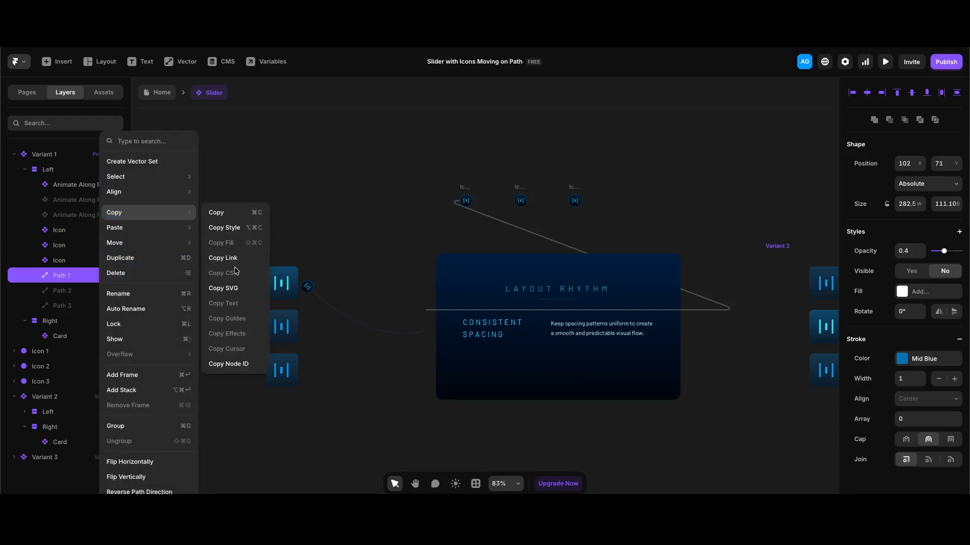
click(318, 203)
- Examine the content linked to Animate Along Path 1 and the icon variable inside the connected Icon 1 circle
click(74, 185)
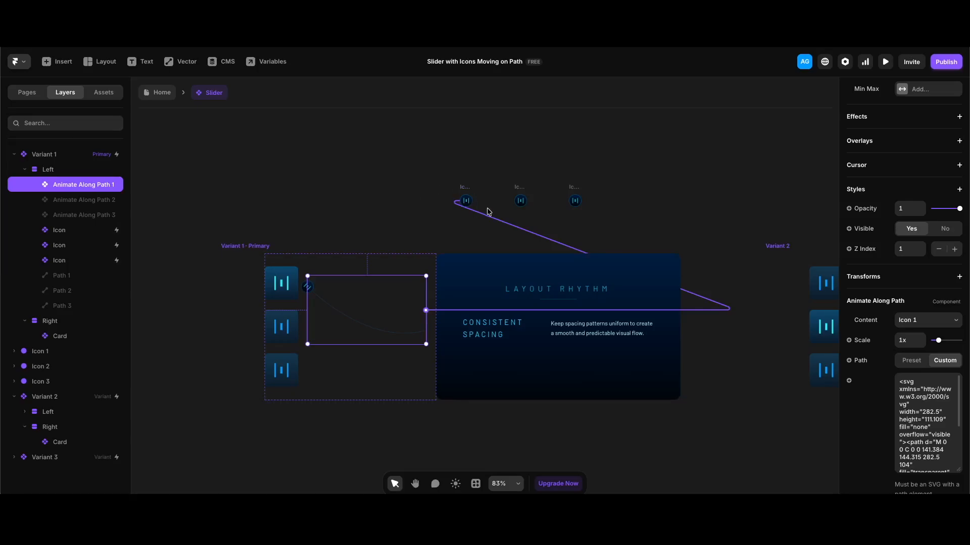
click(466, 200)
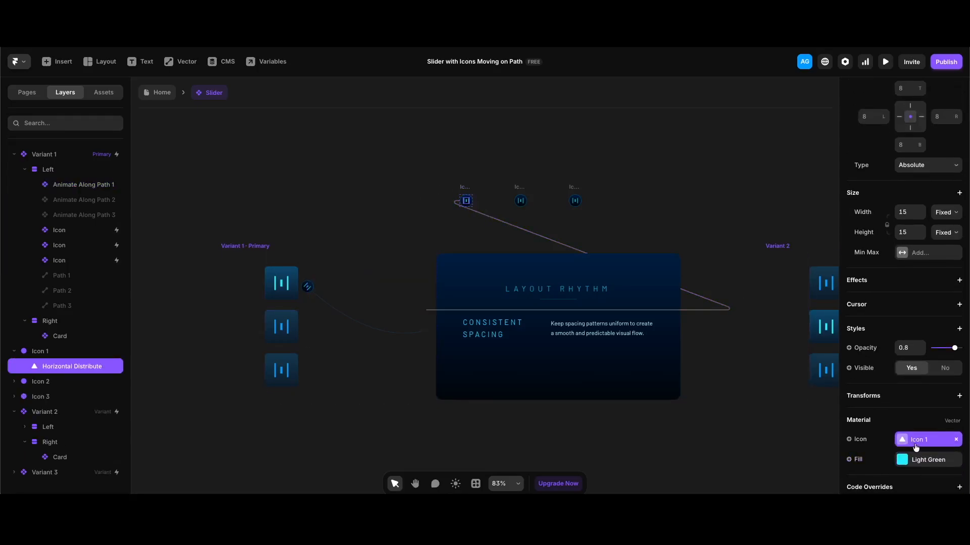
scroll(701, 463, right, 2)
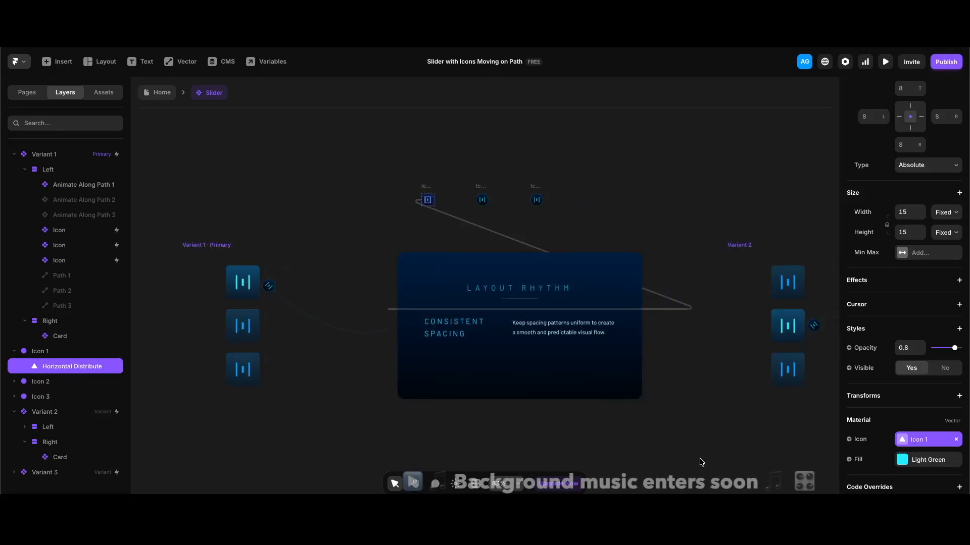
- Examine the click interactions of Variant 1's first two icons and the Appear interaction of Variant 1 itself
click(243, 289)
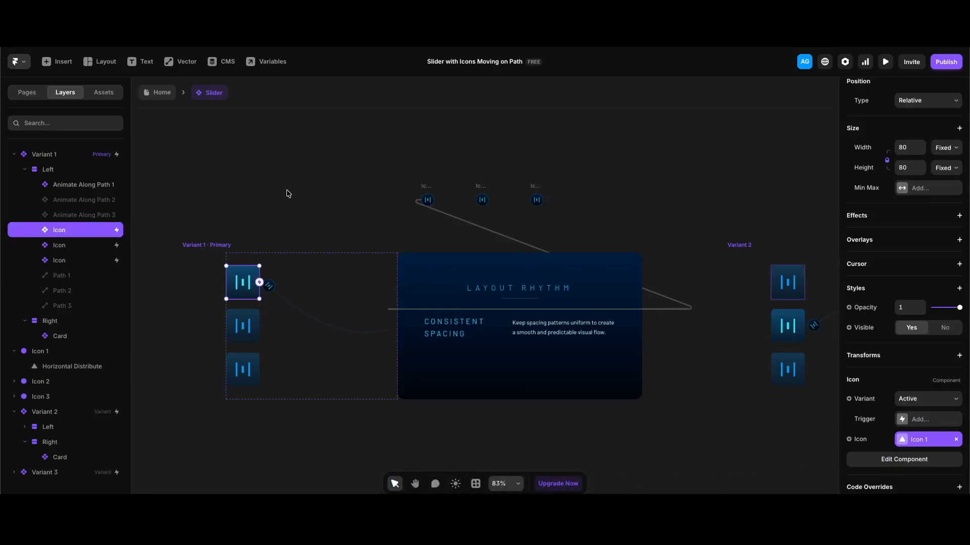
scroll(853, 262, up, 3)
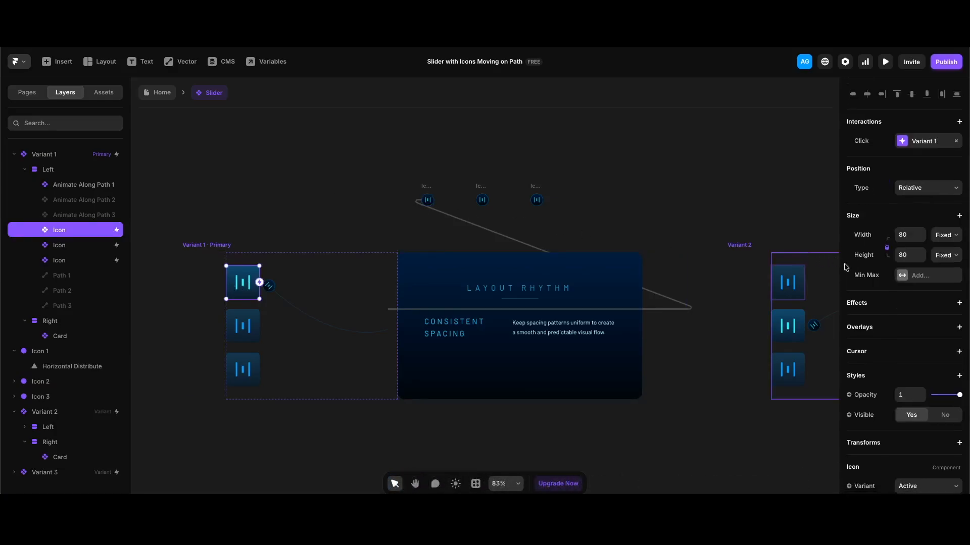
scroll(249, 273, up, 1)
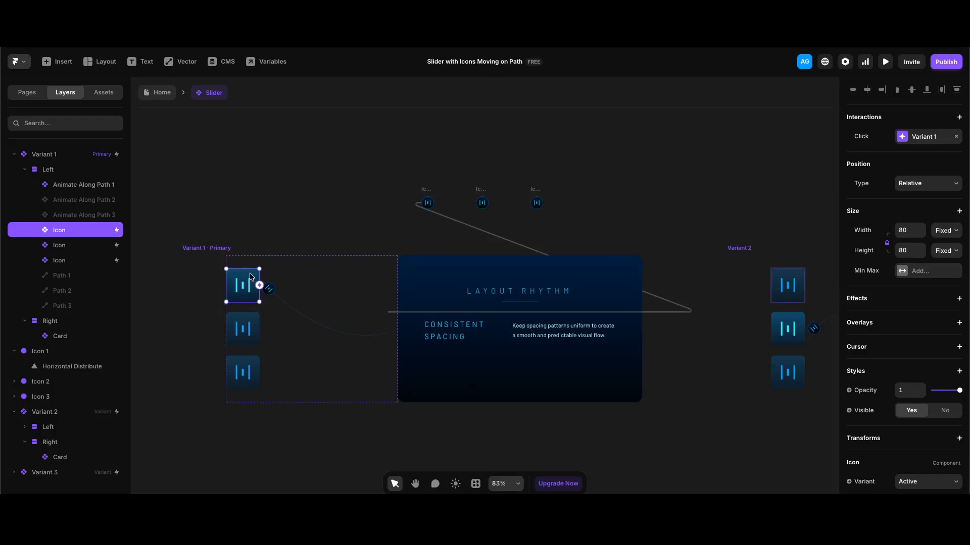
click(905, 137)
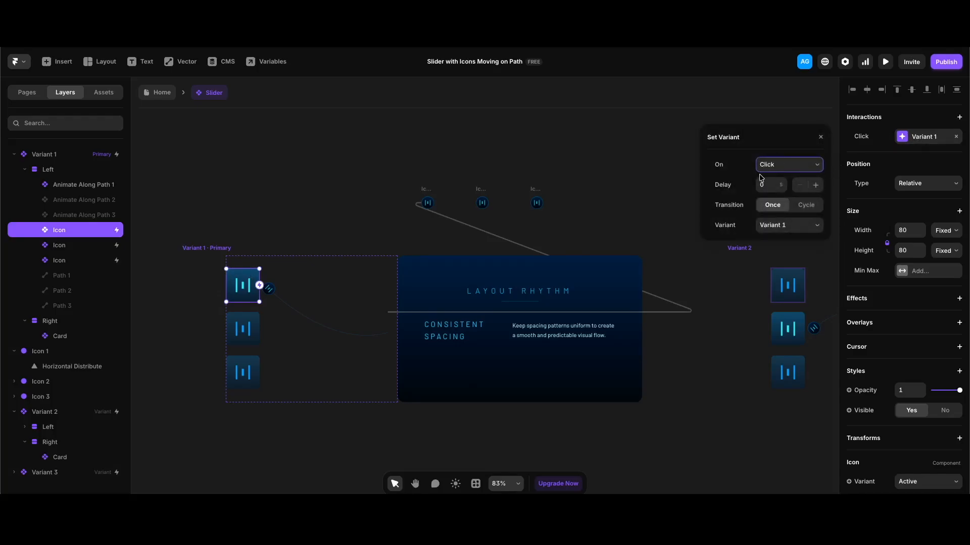
click(243, 326)
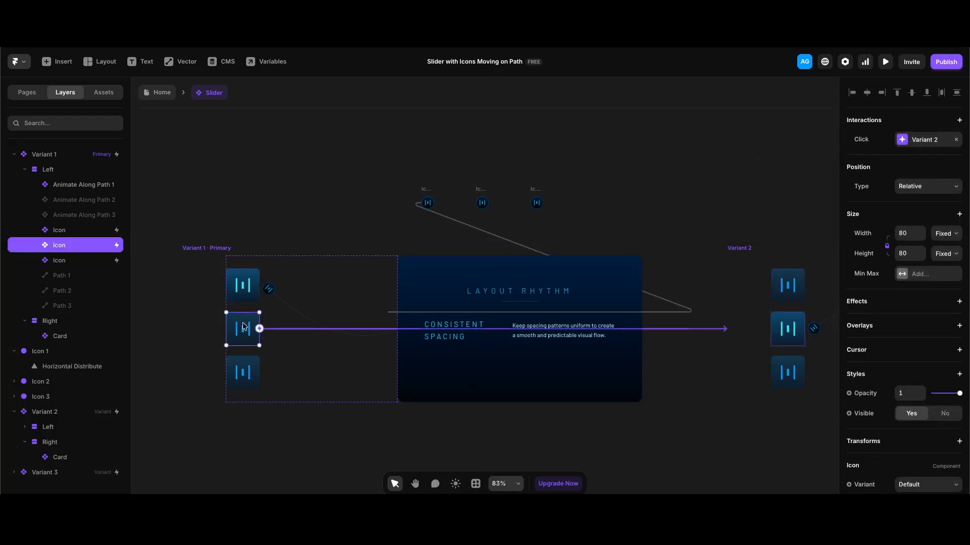
click(924, 140)
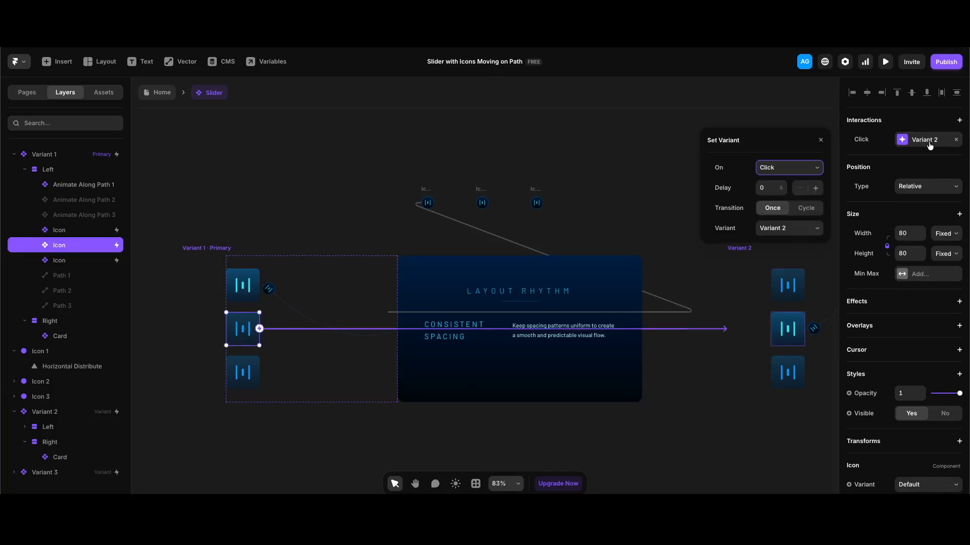
click(199, 256)
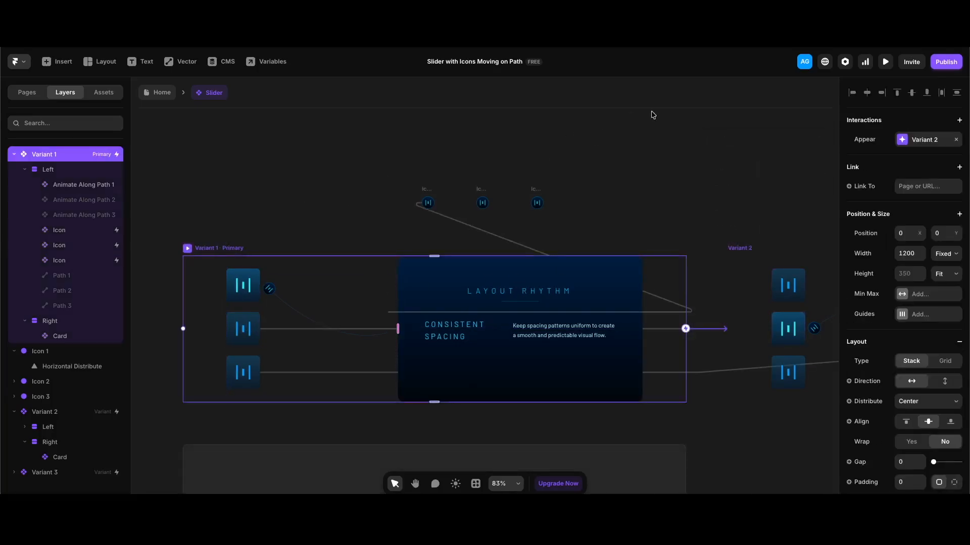
click(932, 143)
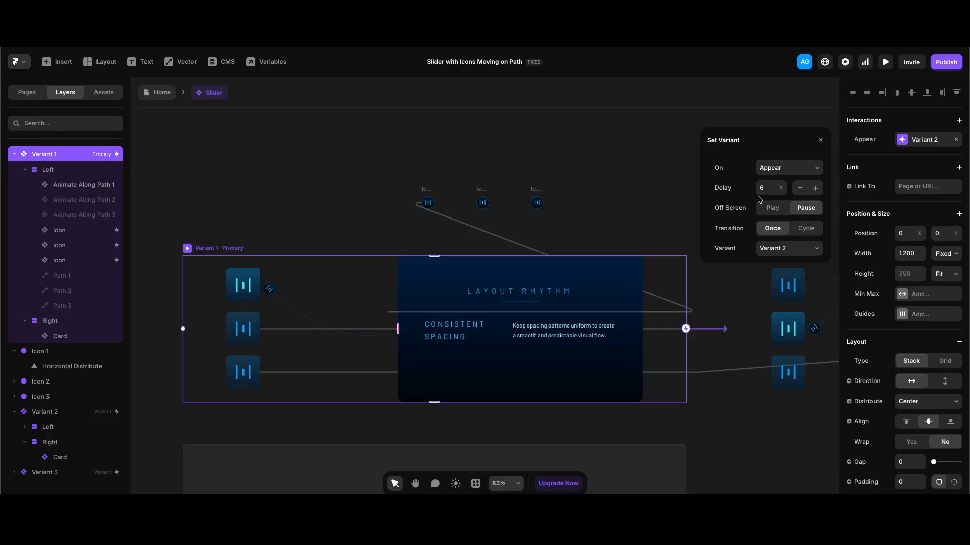
- Return to the Home page, examine the Mesh background's settings and preview the page without the interface
click(162, 92)
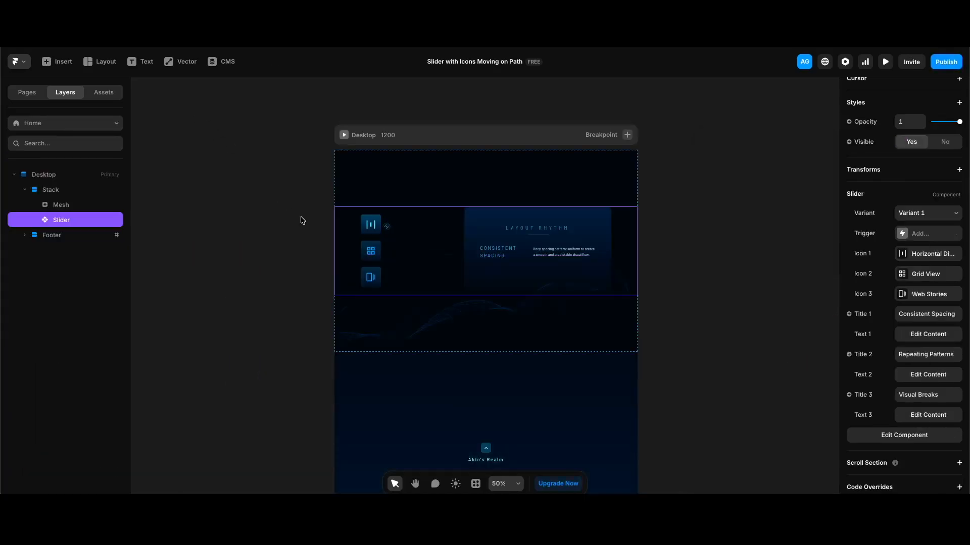
click(505, 348)
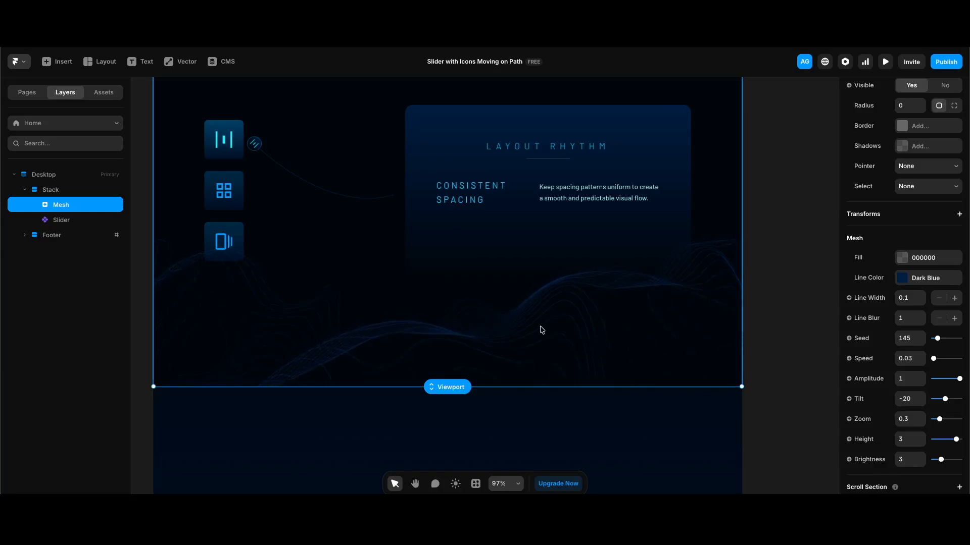
key(ctrl+backslash)
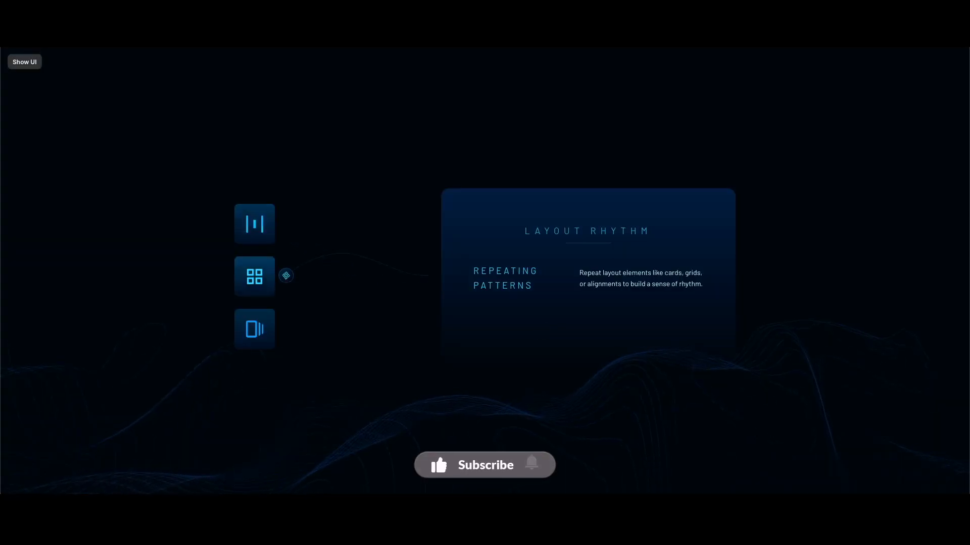